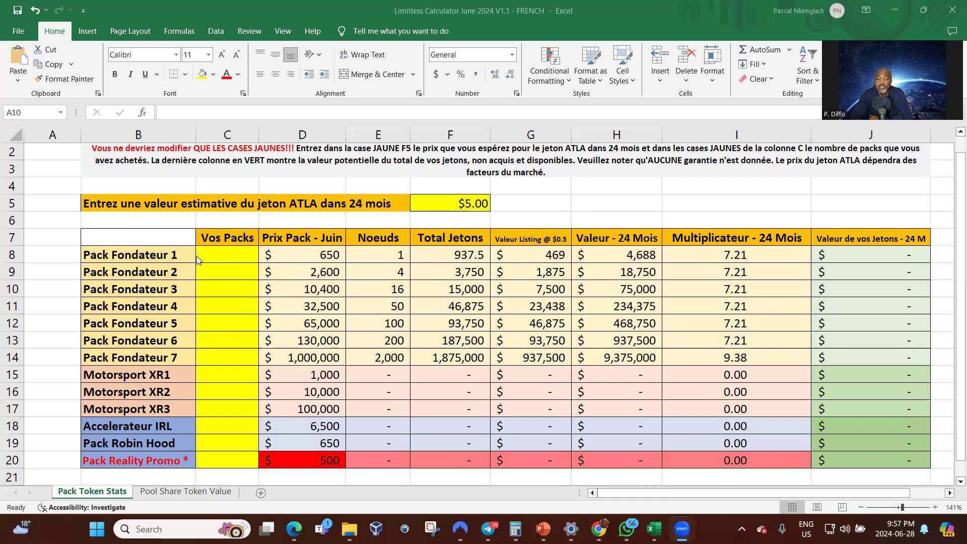
Step: Enter 1 as the number of packs owned for Pack Fondateur 1
click(224, 256)
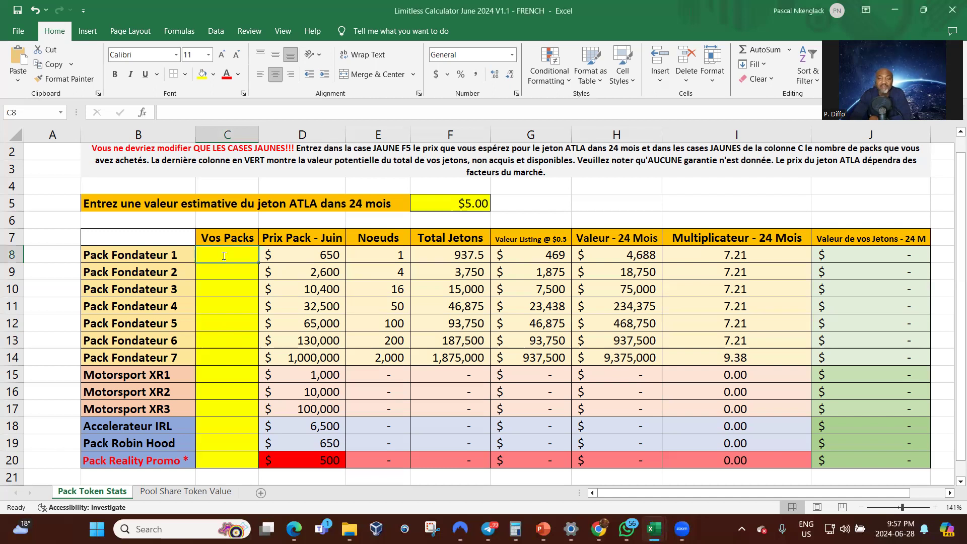
text(1)
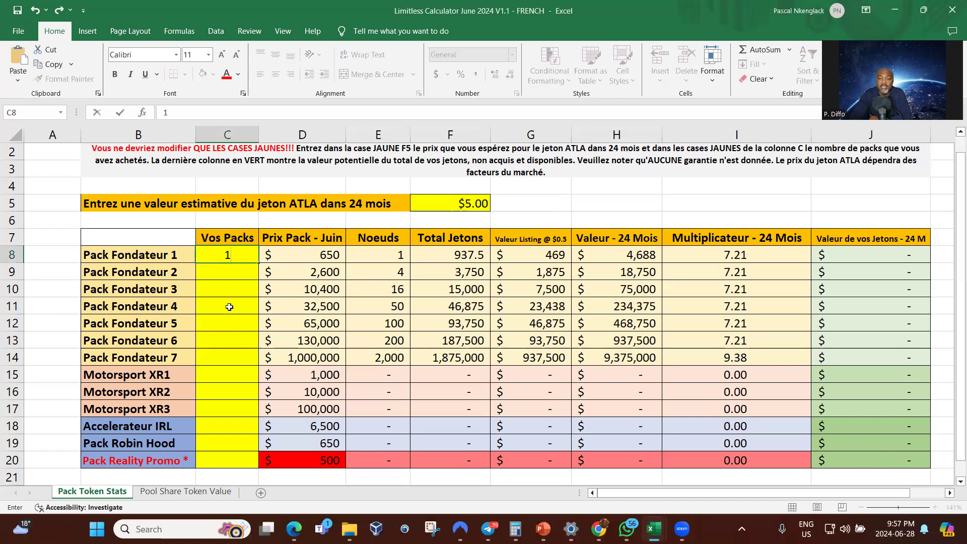
click(229, 306)
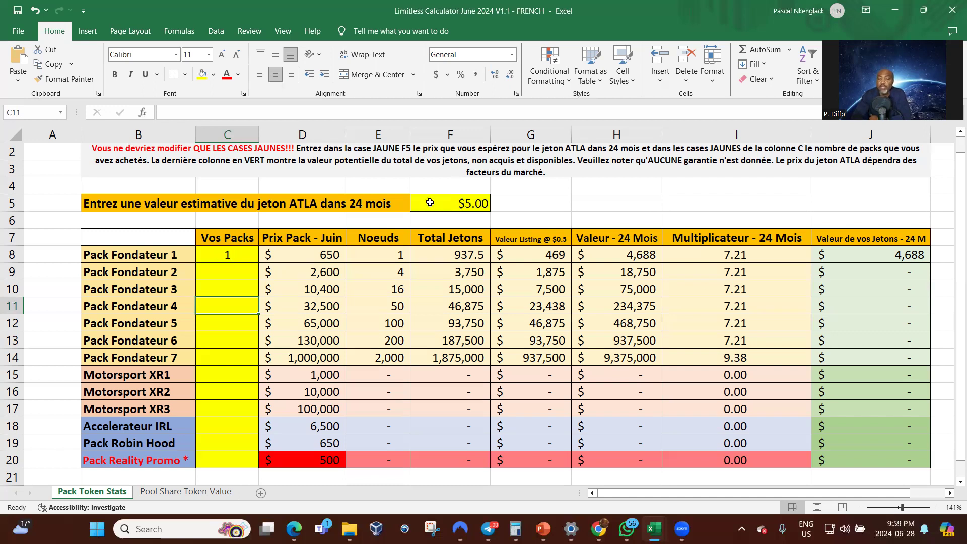
Step: Set the estimated ATLA token value in 24 months to $2.00 in cell F5
click(466, 204)
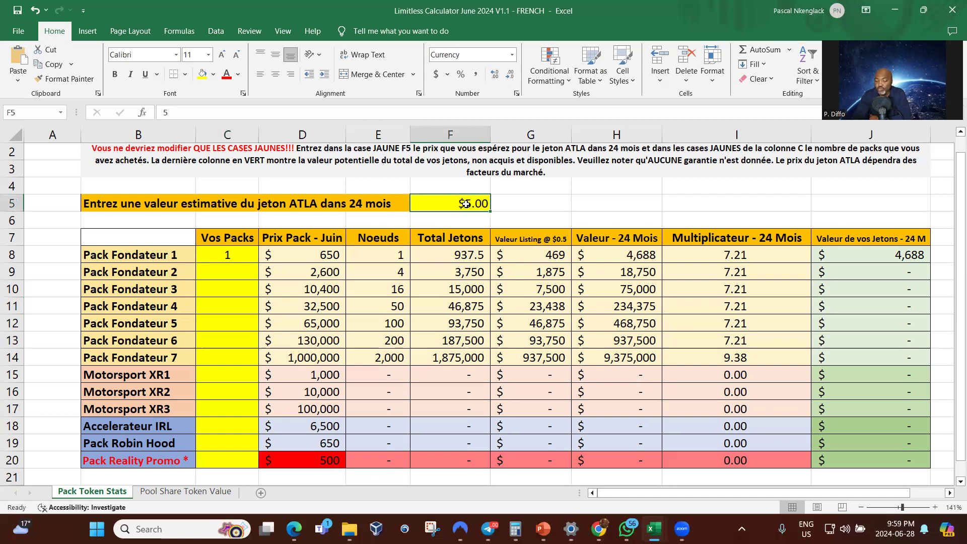
text(2)
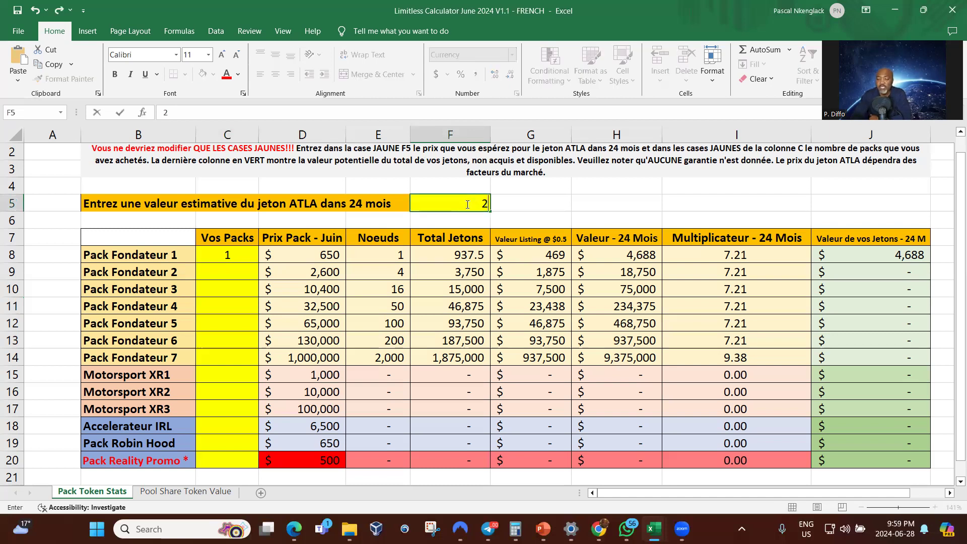
key(Return)
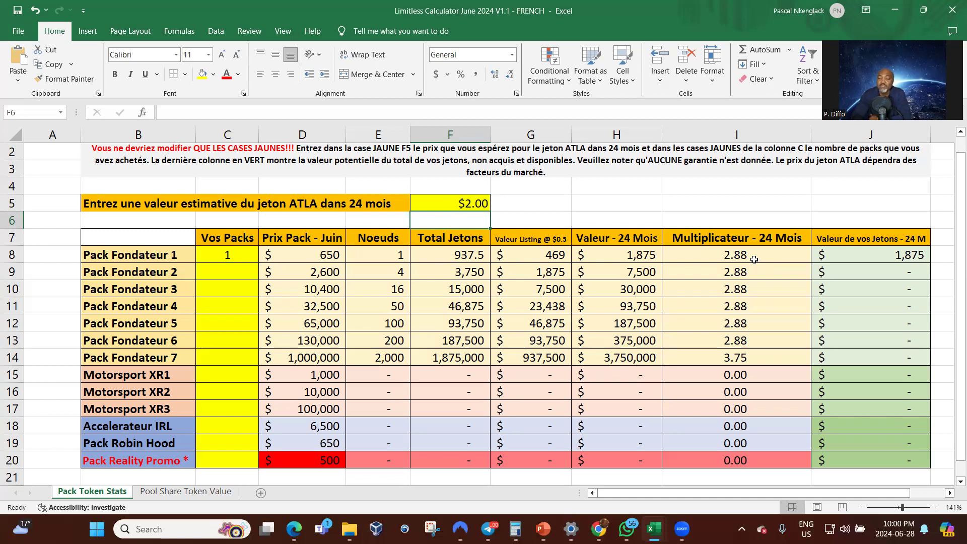
Step: Raise the estimated ATLA token value in 24 months to $10.00
click(472, 204)
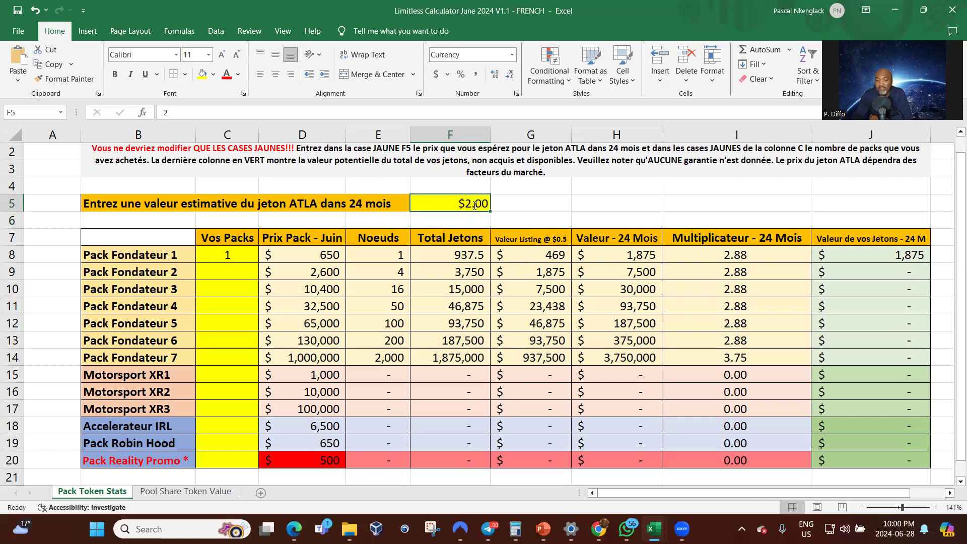
text(10)
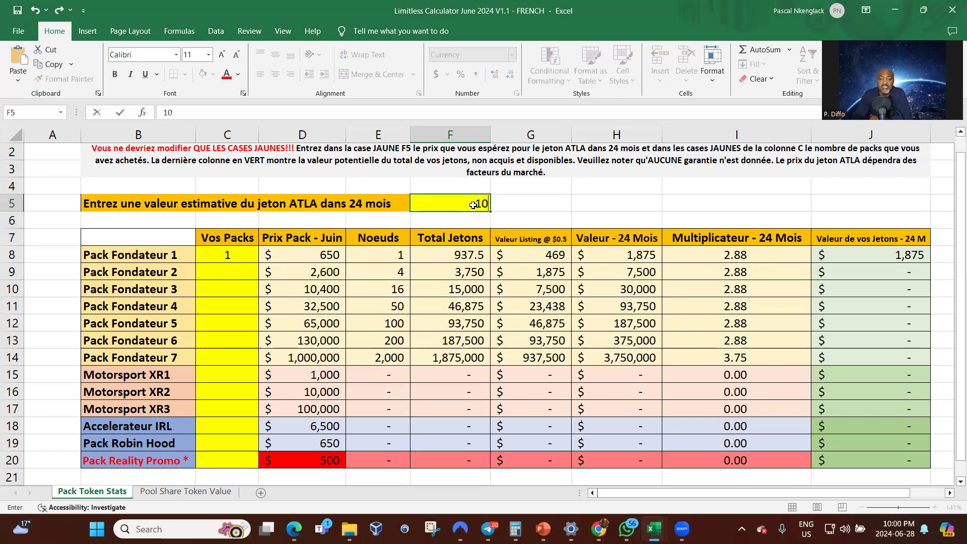
key(Return)
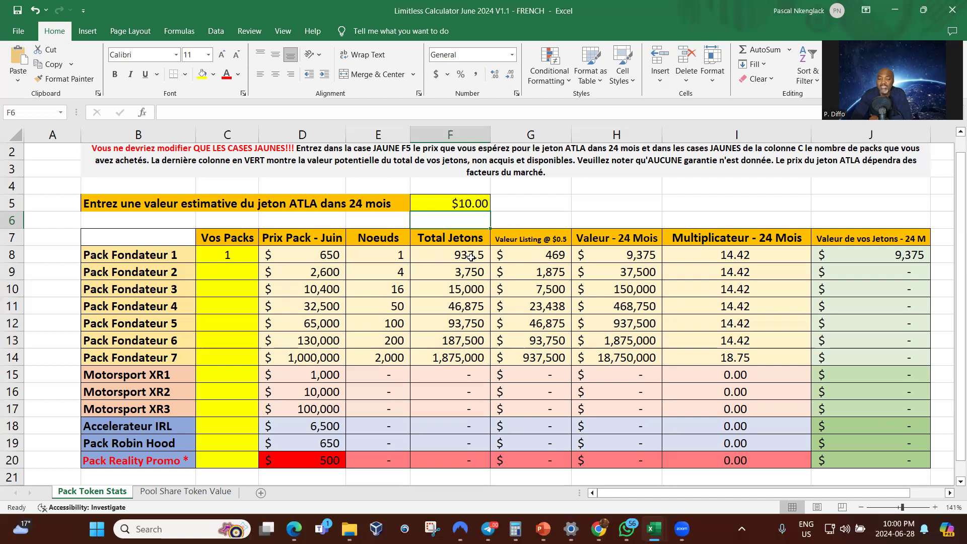
Step: Clear the pack count for Pack Fondateur 1 and set the estimated ATLA token value to $5.00
click(240, 257)
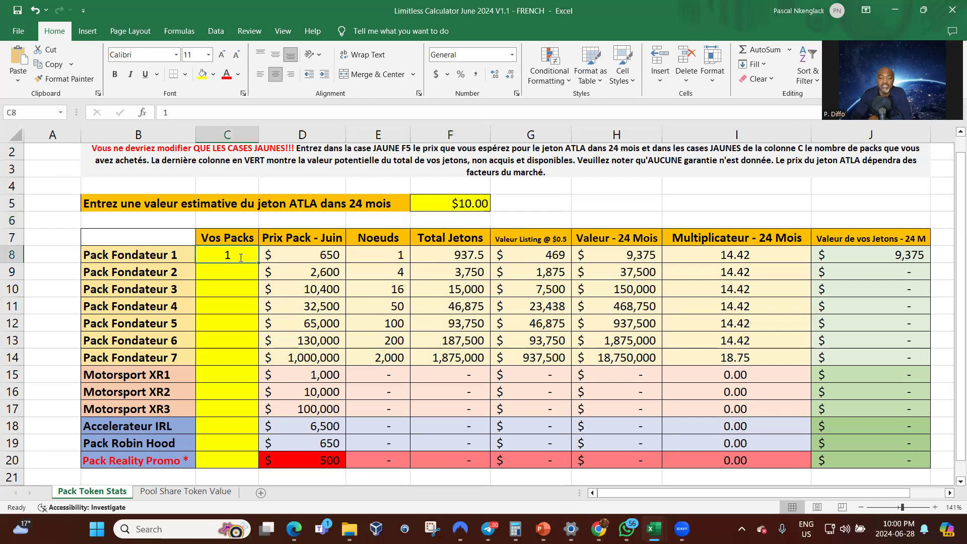
key(BackSpace)
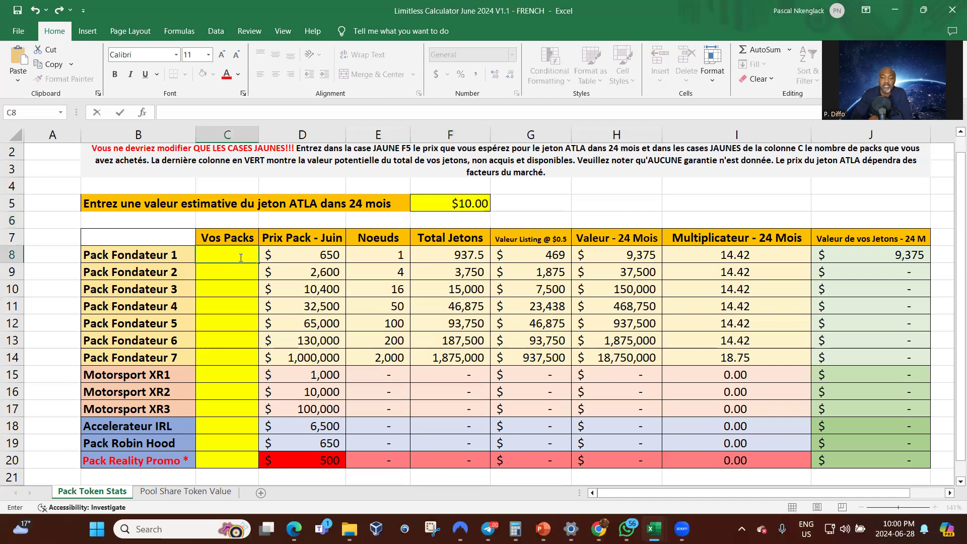
click(459, 205)
text(5)
key(Return)
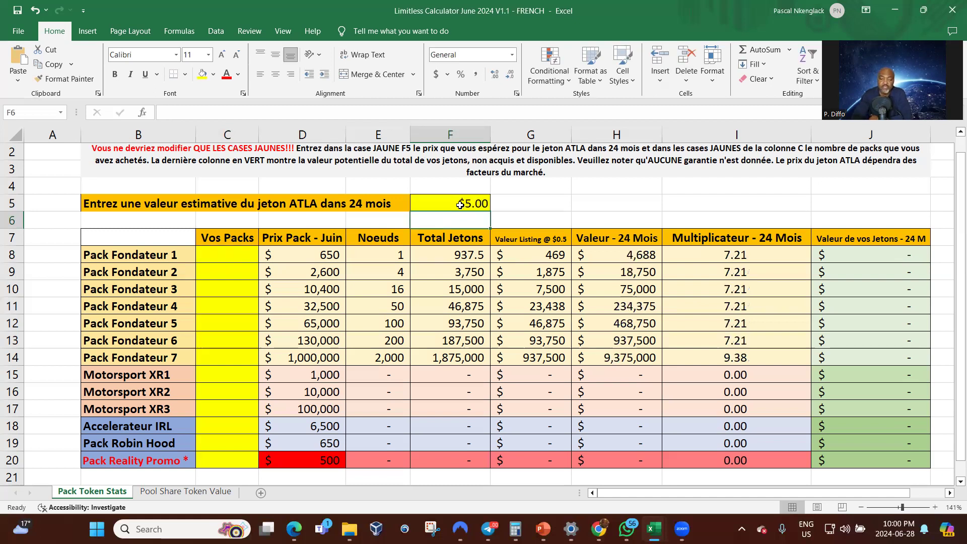
Step: Enter pack counts of 1 for Pack Fondateur 3 and 2 for Motorsport XR1 in the Vos Packs column
click(230, 288)
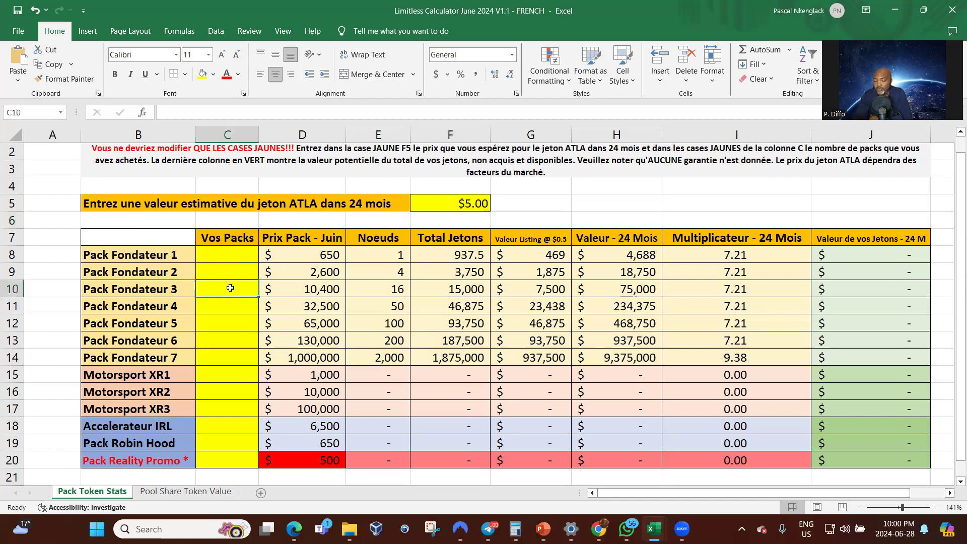
text(1)
key(Return)
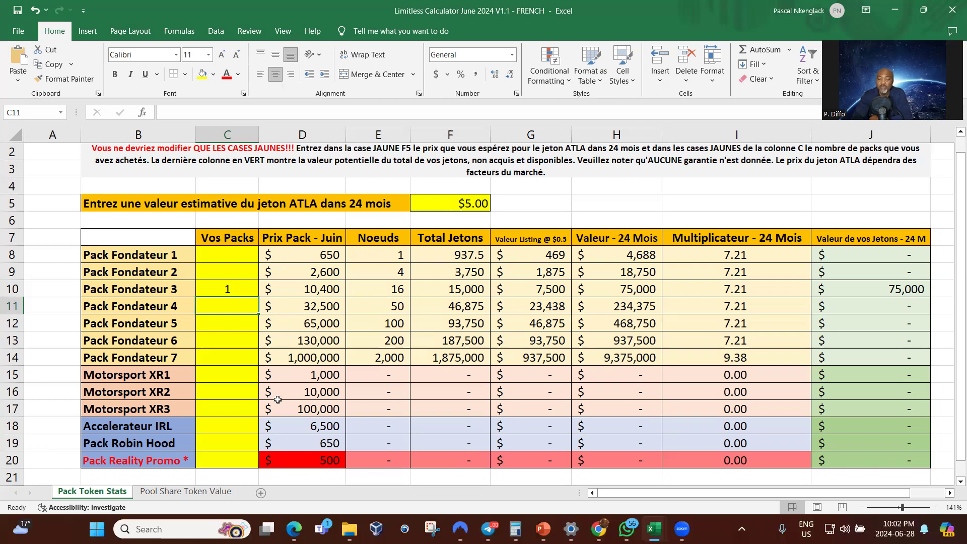
click(211, 379)
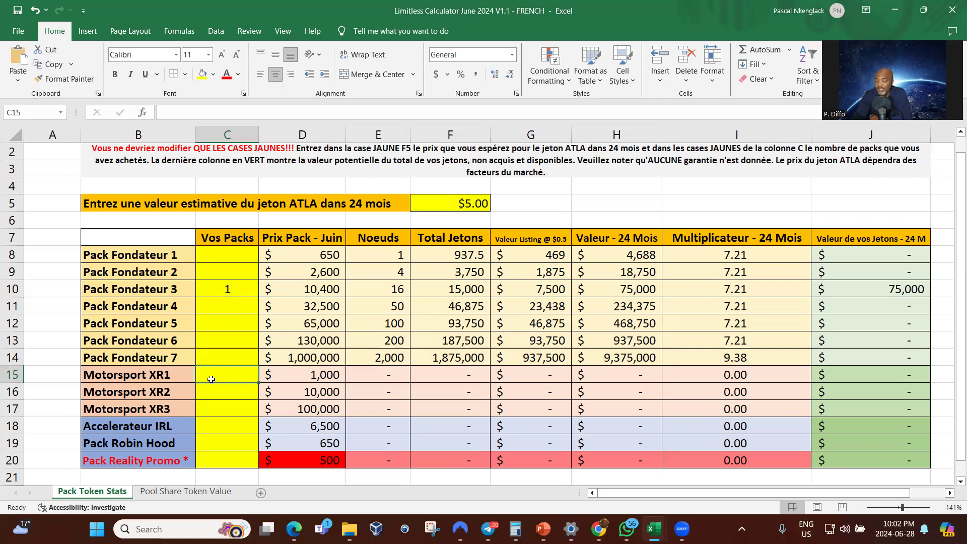
text(2)
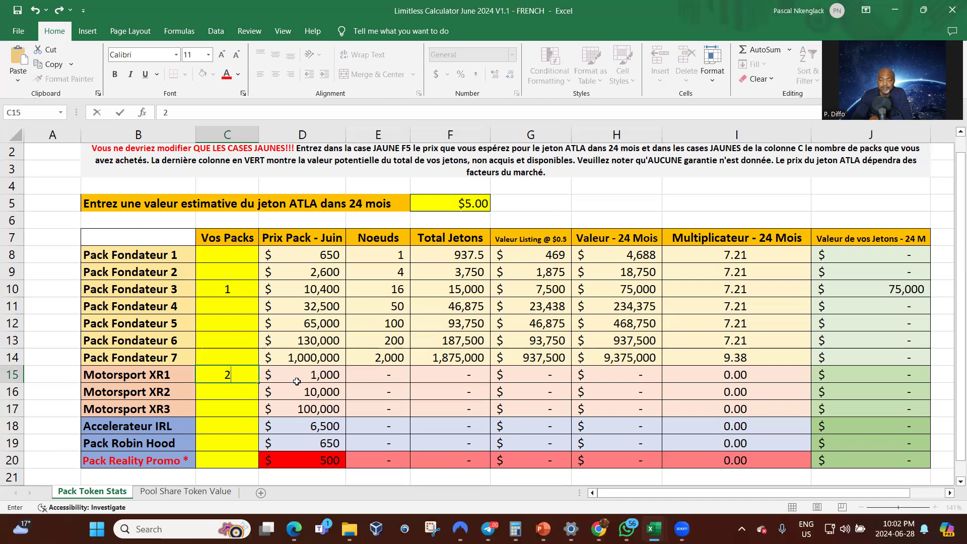
key(Tab)
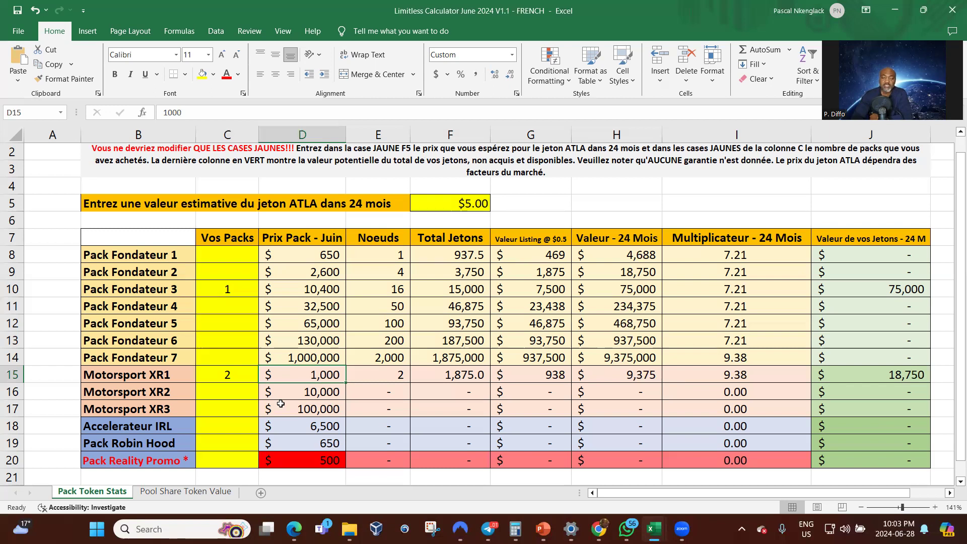
Step: Enter a pack count of 1 for both Pack Robin Hood and Pack Reality Promo in the Vos Packs column
click(237, 442)
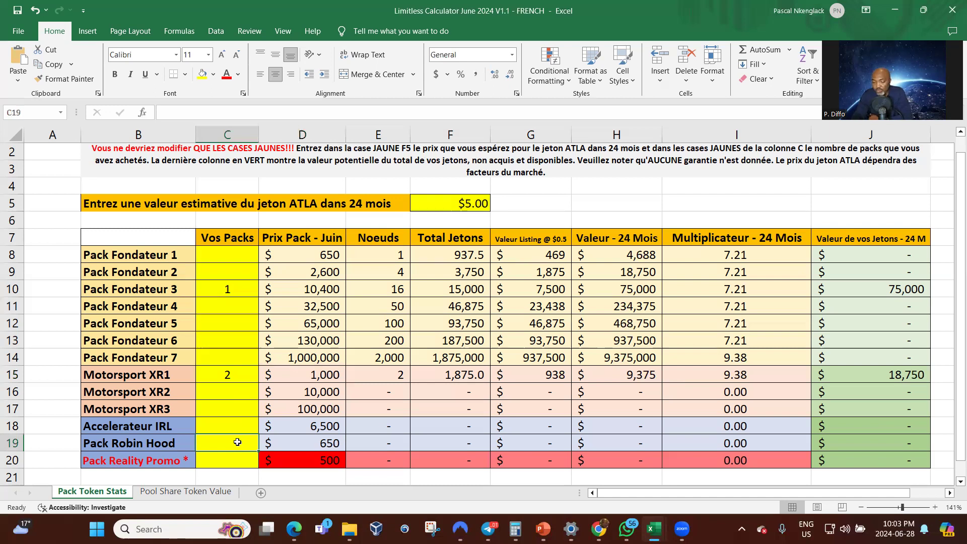
text(1)
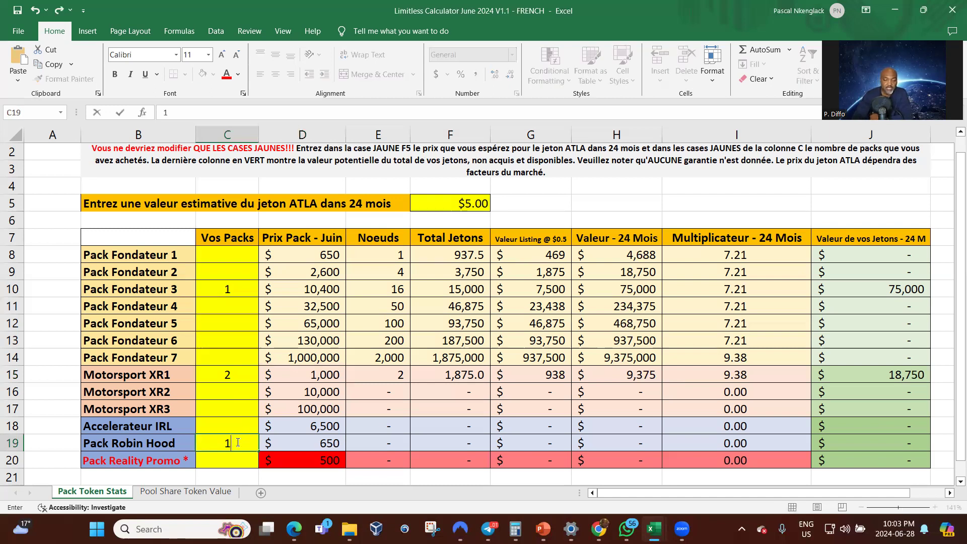
click(330, 426)
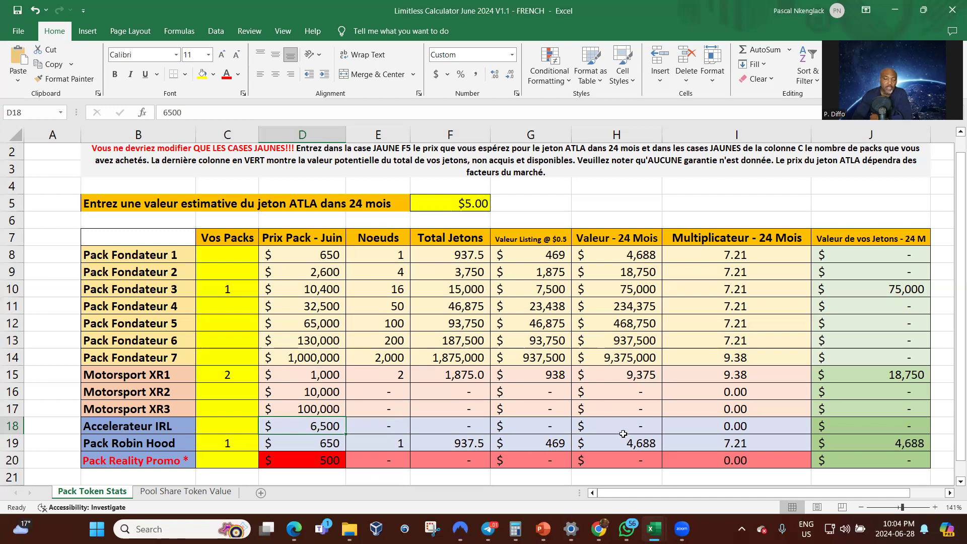
click(239, 462)
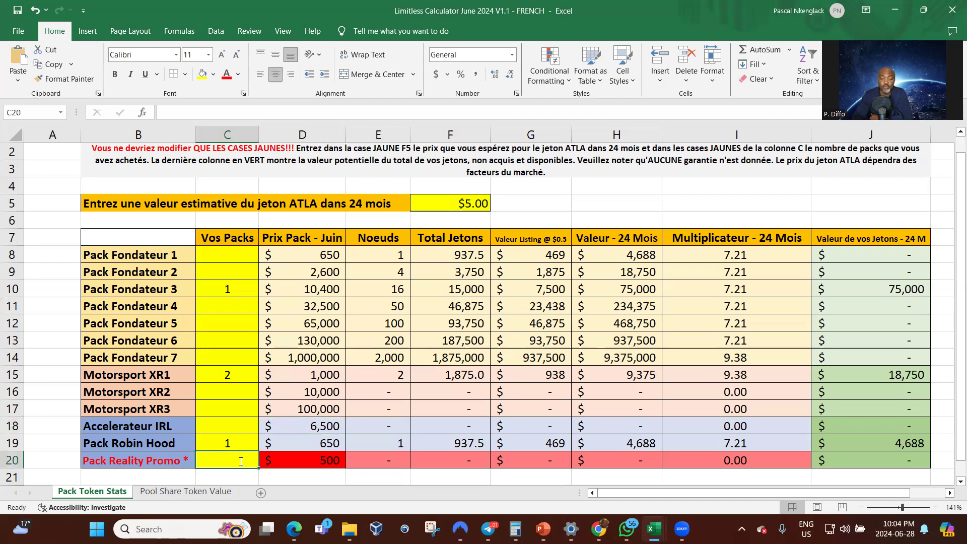
text(1)
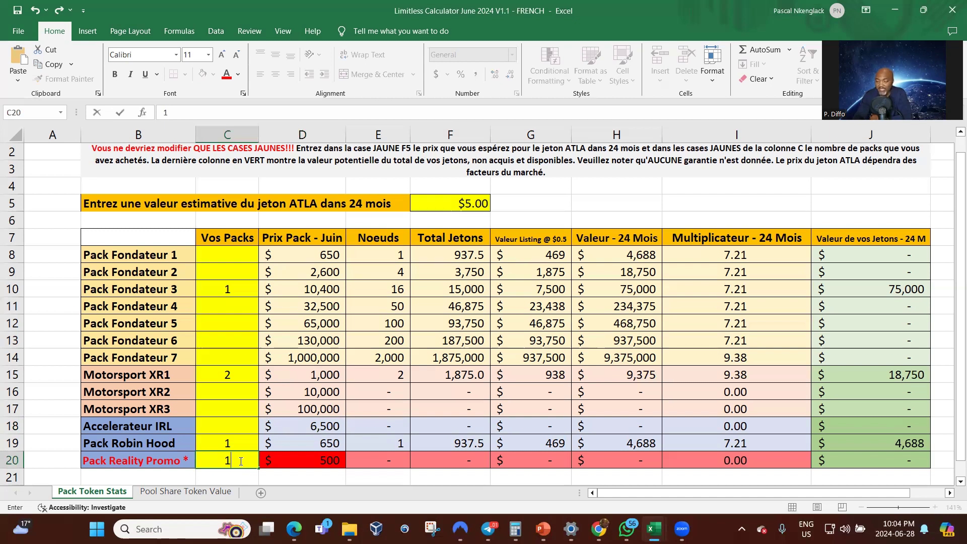
key(Return)
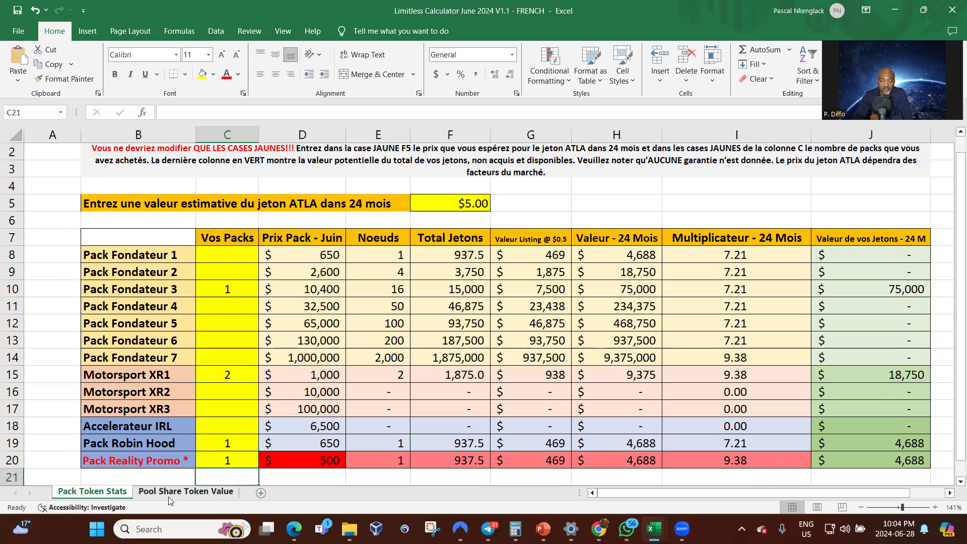
Step: Open the Pool Share Token Value sheet and review the Pool Des Champions and Pool des Légendes calculations
click(204, 493)
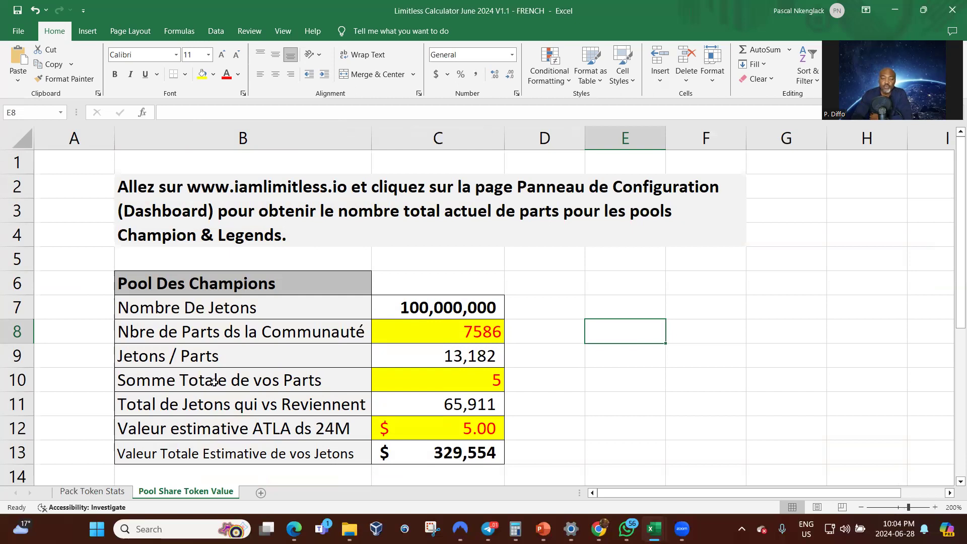
scroll(214, 381, down, 2)
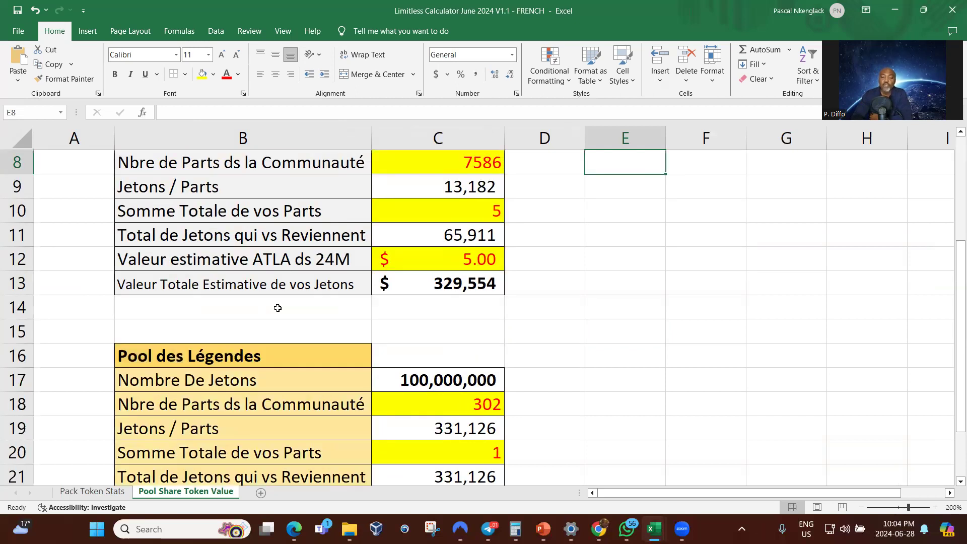
scroll(277, 308, up, 2)
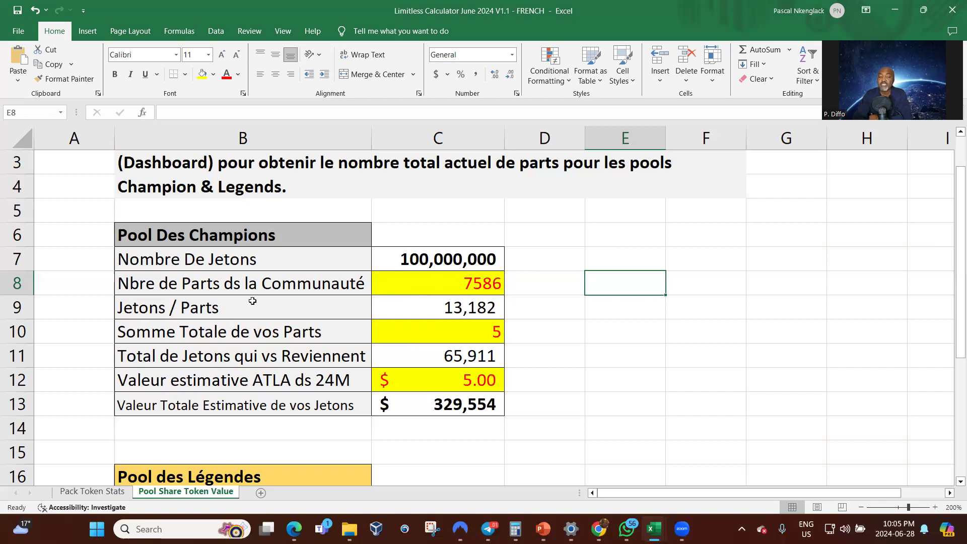
scroll(253, 300, down, 3)
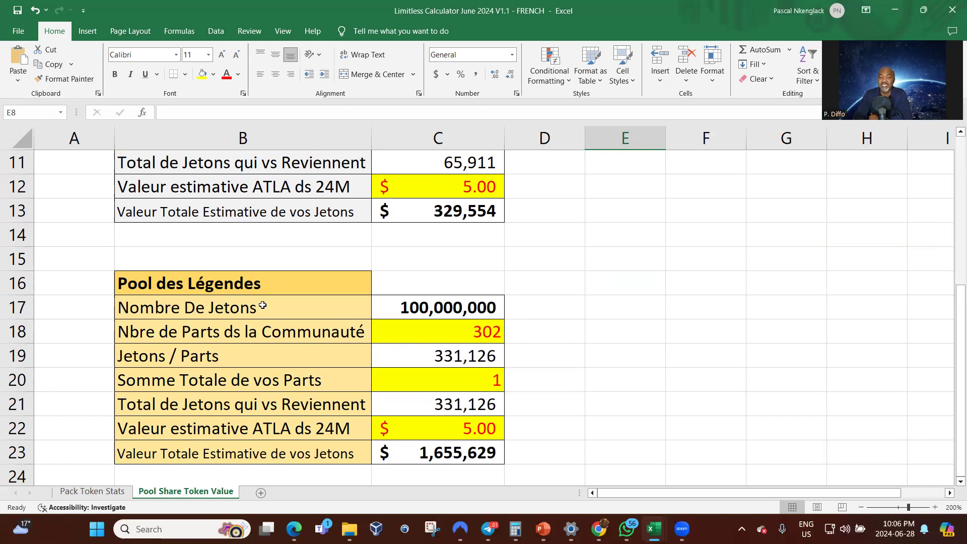
scroll(263, 305, up, 2)
scroll(263, 305, up, 1)
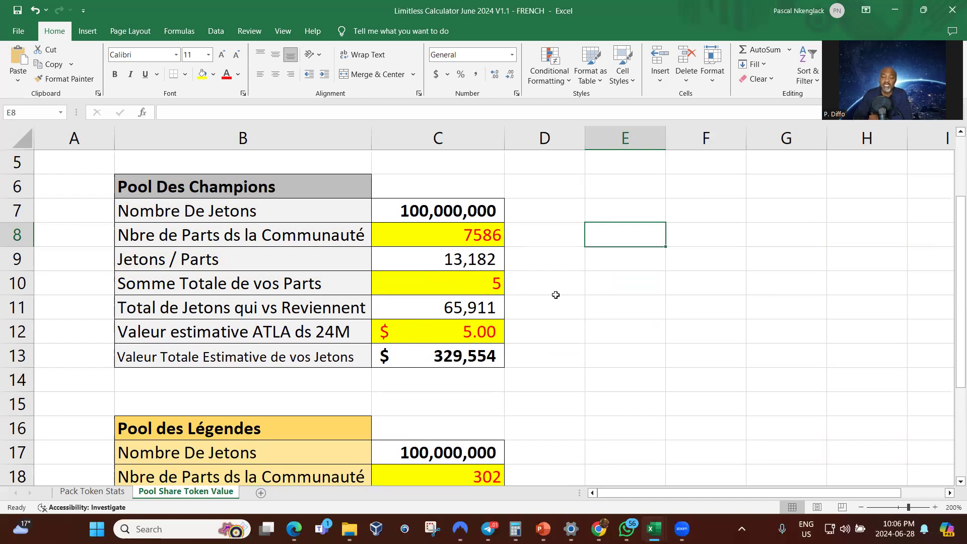
scroll(494, 315, down, 2)
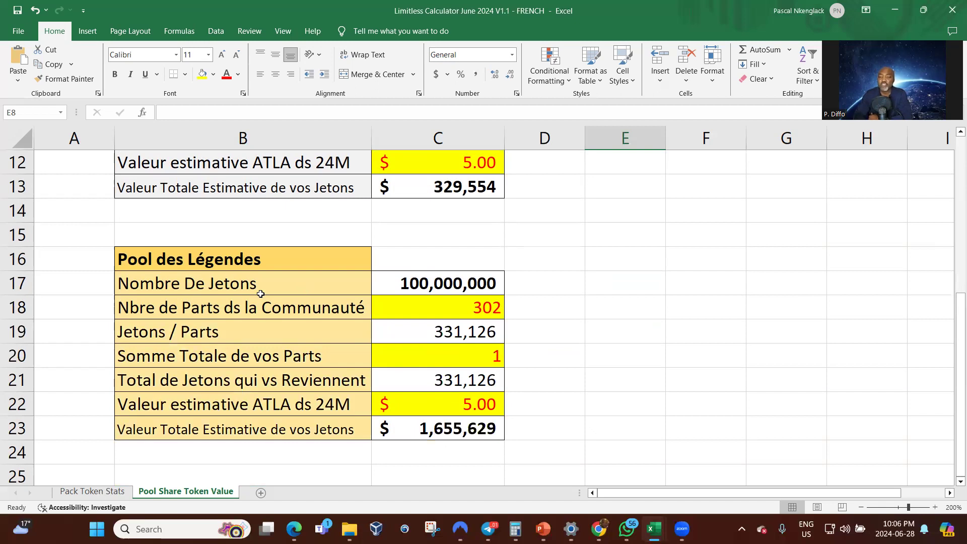
scroll(381, 258, up, 2)
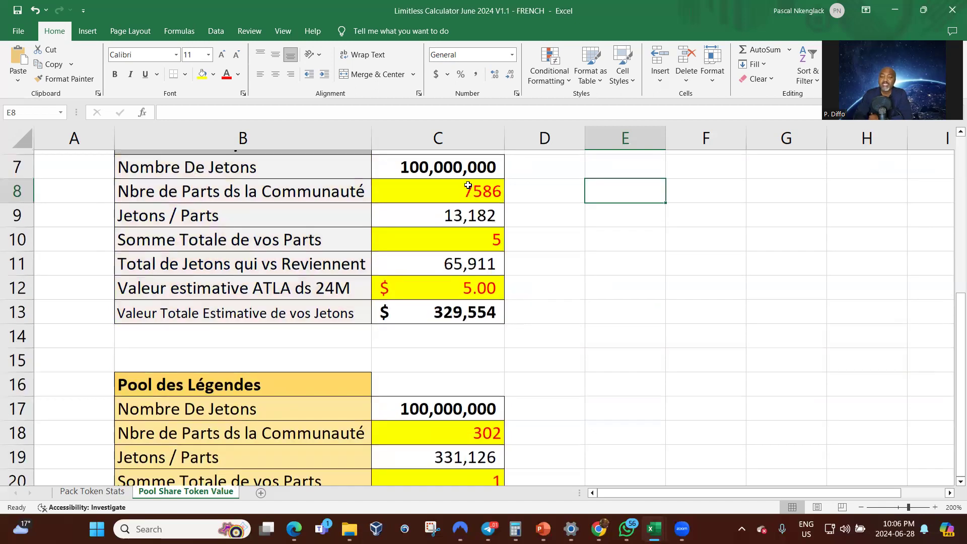
scroll(509, 209, up, 1)
scroll(567, 349, up, 1)
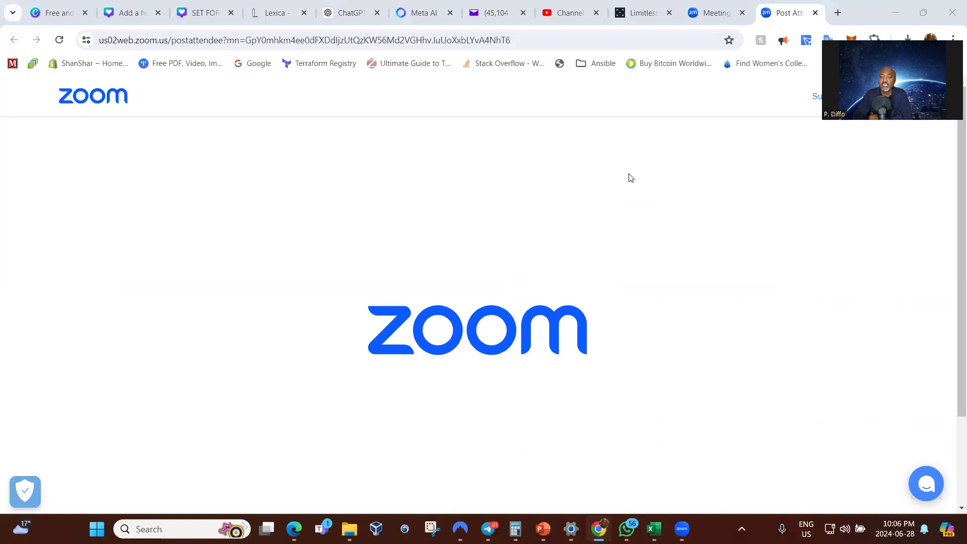
Step: Switch to the Limitless dashboard in the browser and check the total shares for Pool Légende and Pool Champion
click(637, 14)
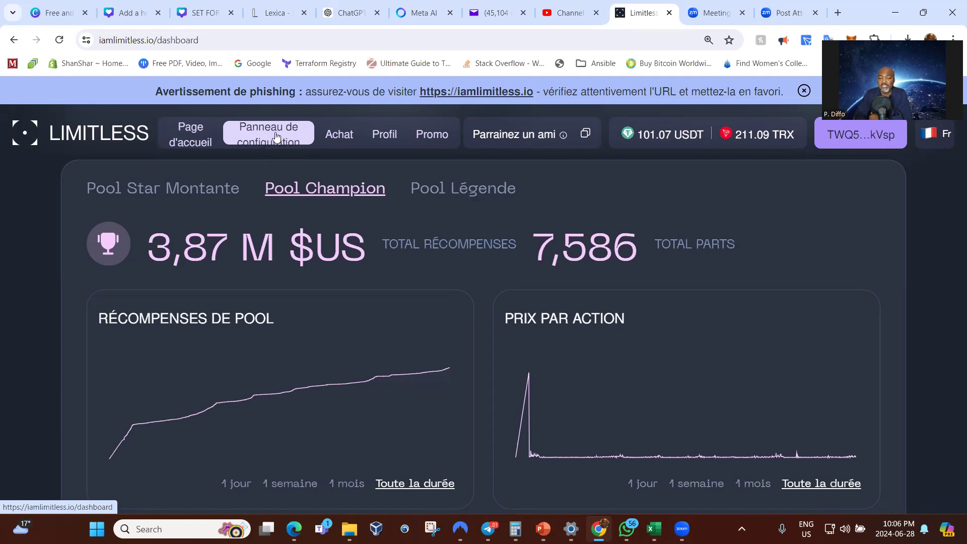
scroll(282, 141, up, 1)
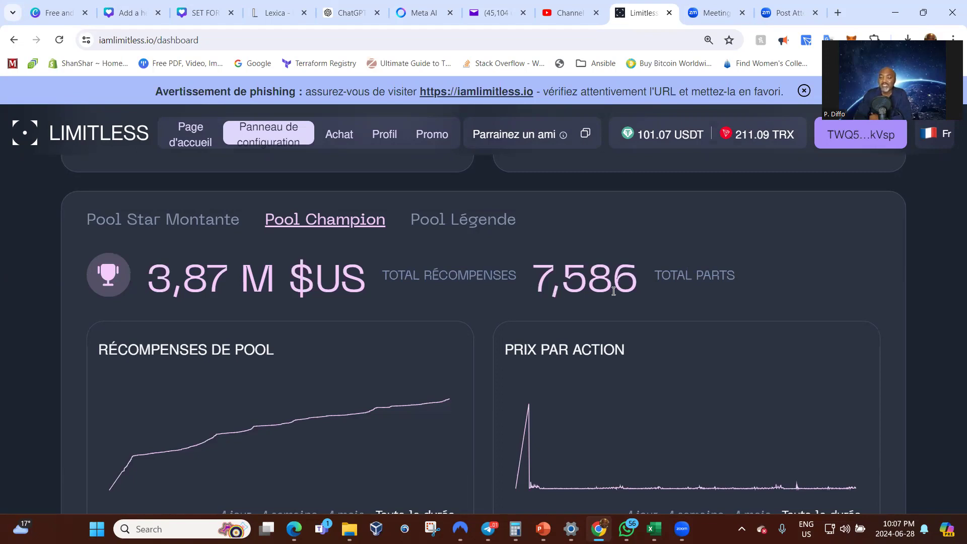
click(469, 222)
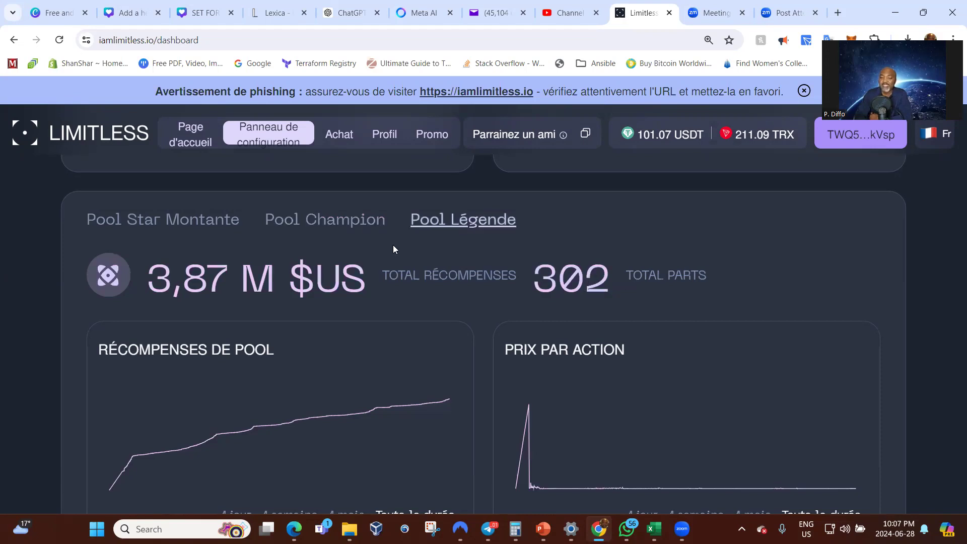
click(353, 228)
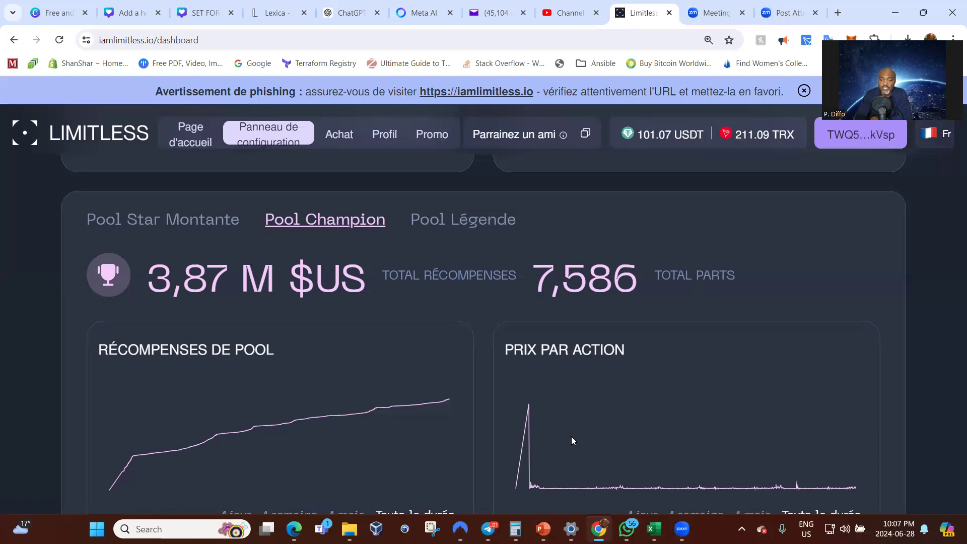
Step: Switch back to the Limitless Calculator workbook in Excel and set Somme Totale de vos Parts to 35 for Pool Des Champions
mouse_move(621, 504)
mouse_move(653, 529)
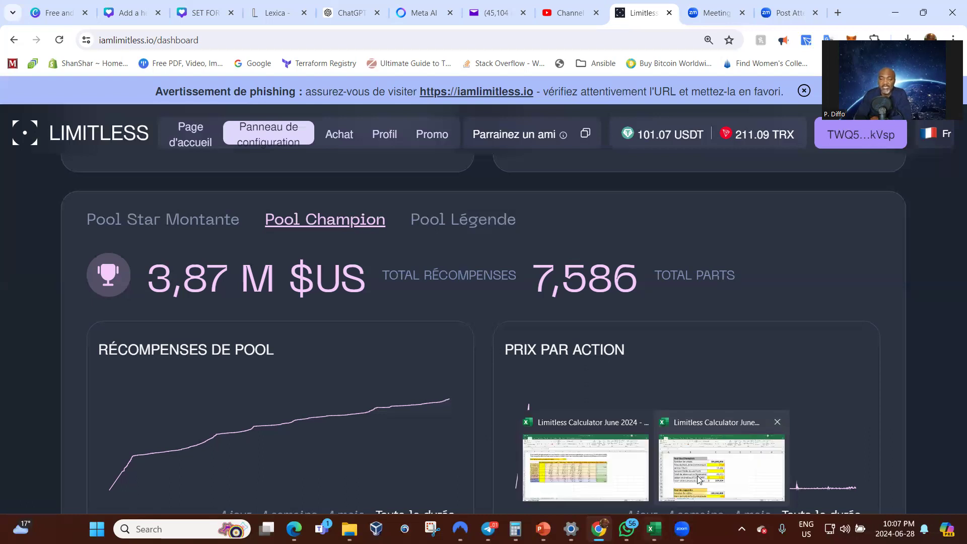
click(699, 480)
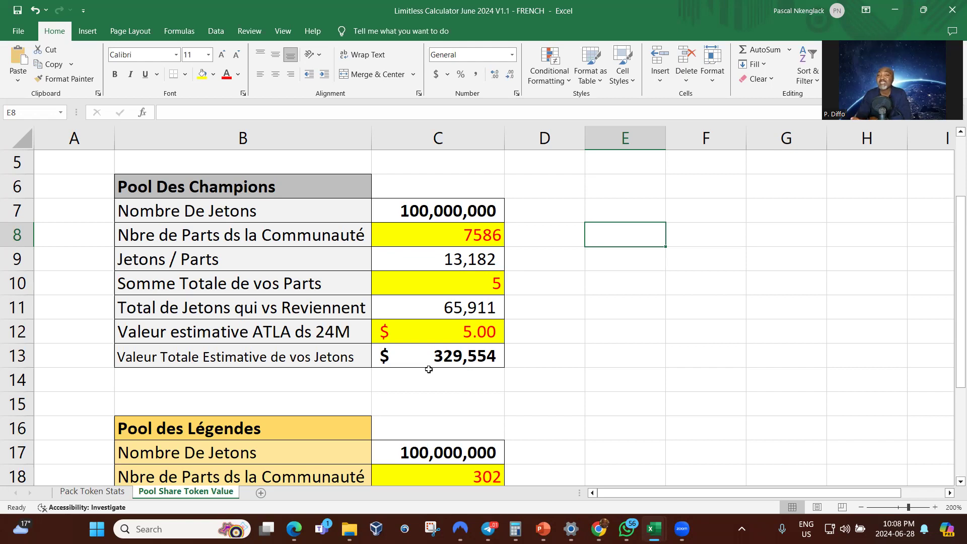
click(460, 331)
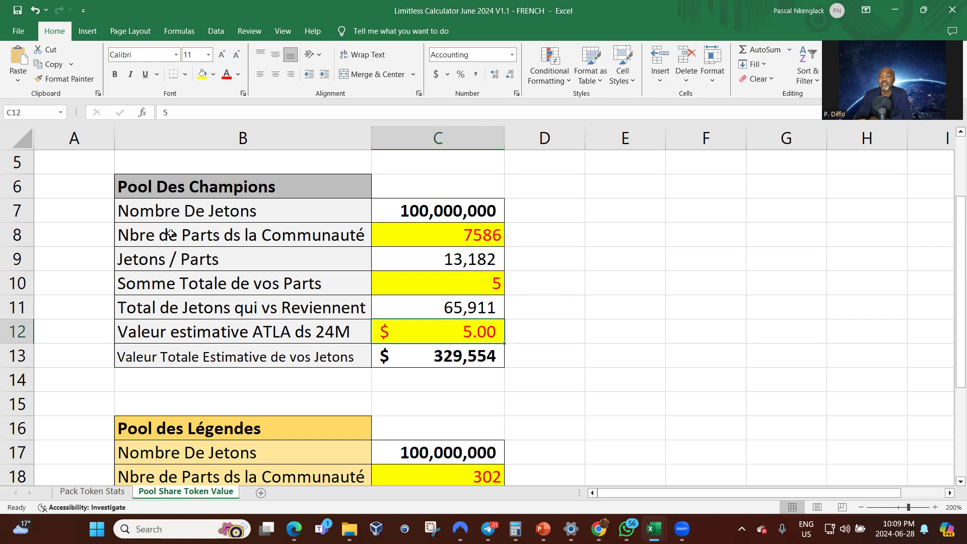
double_click(470, 283)
text(3)
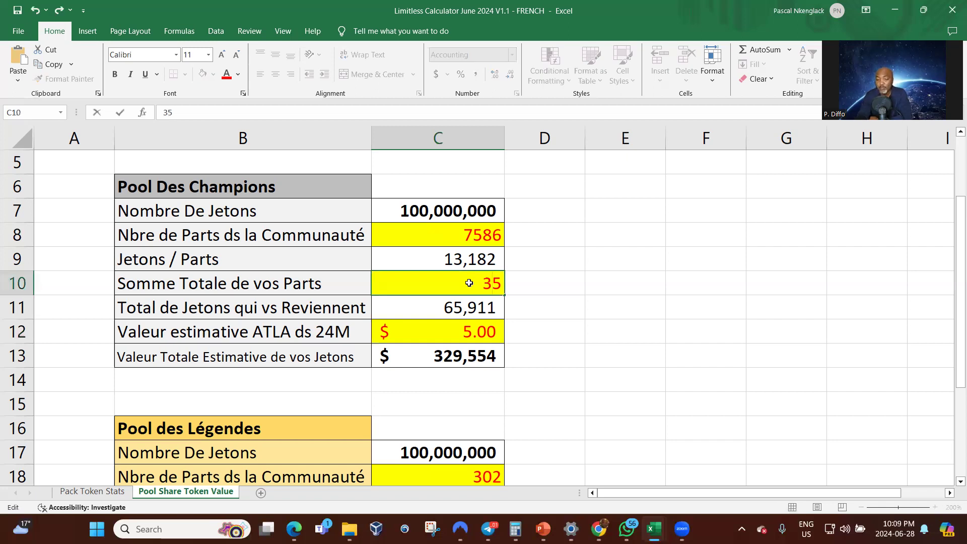
key(Return)
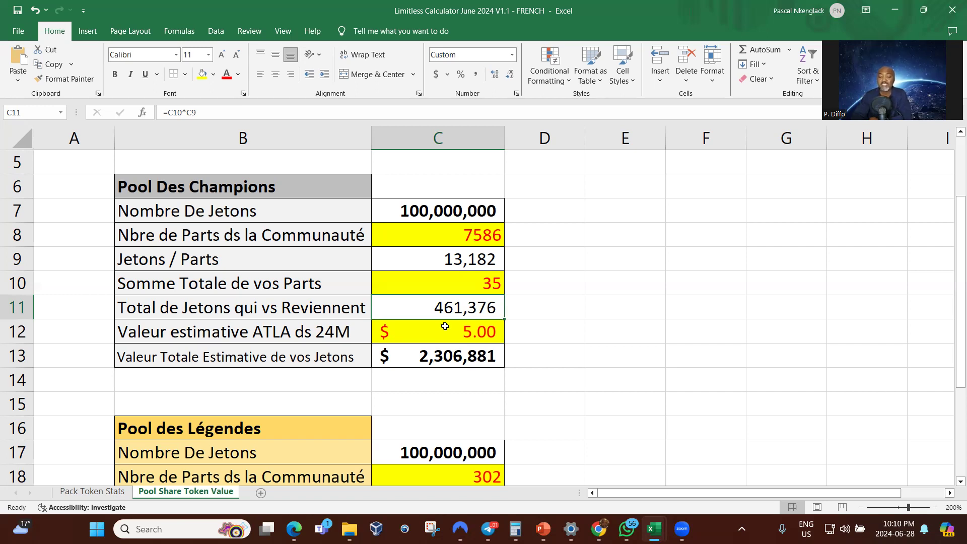
Step: Review the Pool des Légendes calculation, including its community shares and estimated token value, and compare it with Pool Des Champions
scroll(445, 326, down, 1)
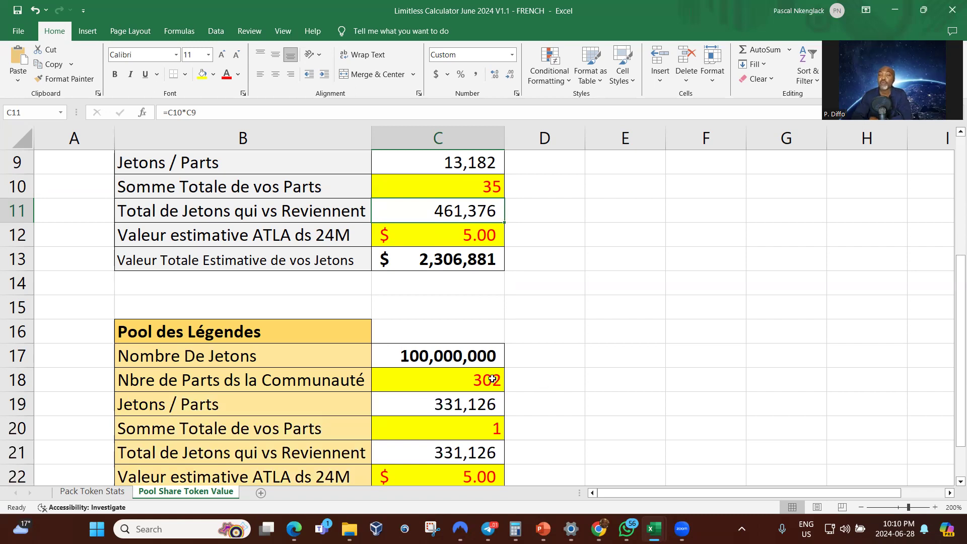
scroll(492, 379, down, 1)
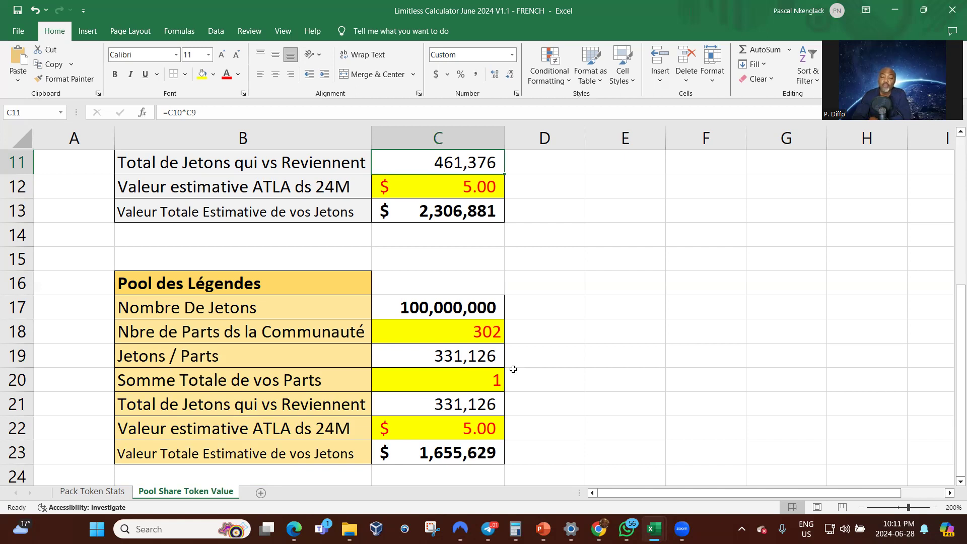
scroll(513, 369, up, 3)
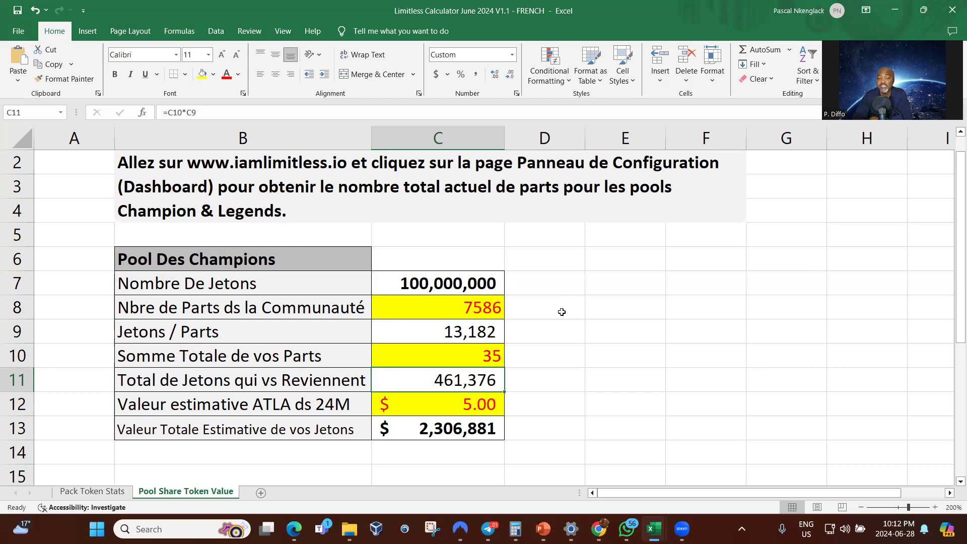
scroll(561, 311, down, 2)
scroll(562, 312, up, 1)
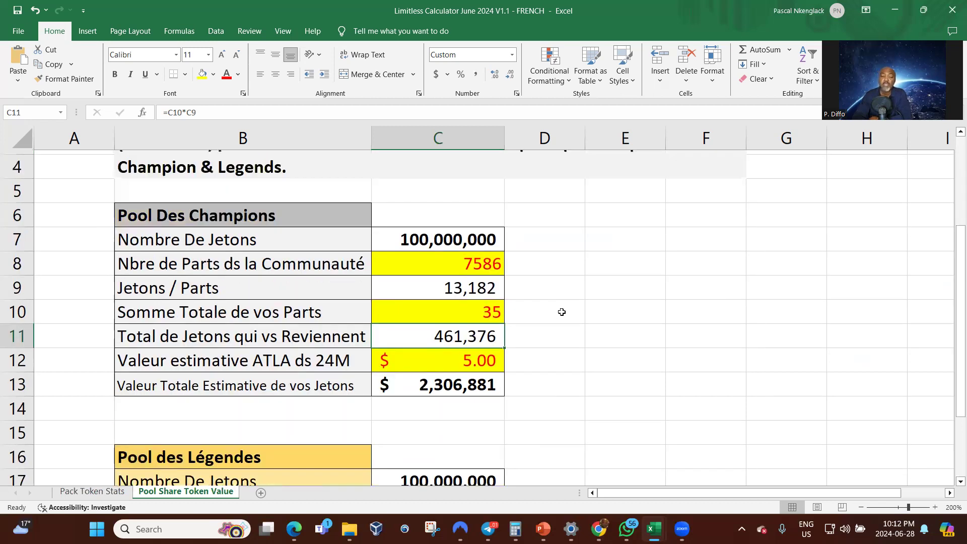
Step: Open the Pack Token Stats sheet, select the Prix Pack - Juin values from Pack Fondateur 1 to Pack Robin Hood, and review the table
click(78, 493)
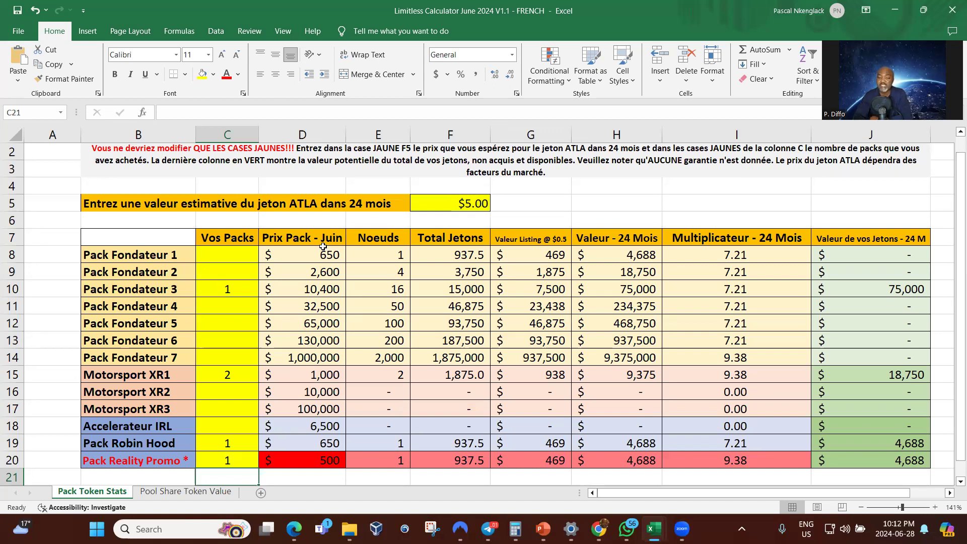
drag(322, 255, 317, 274)
drag(310, 375, 302, 442)
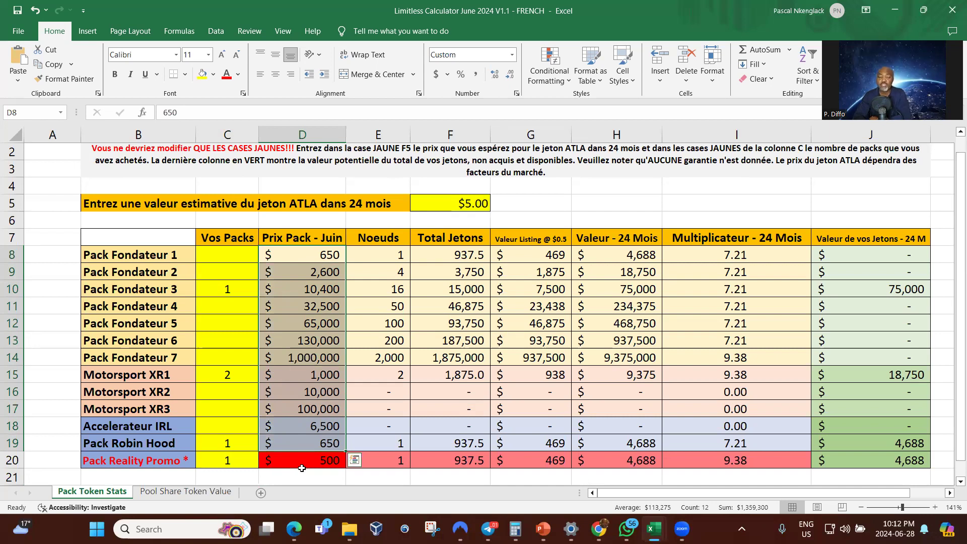
scroll(302, 468, down, 1)
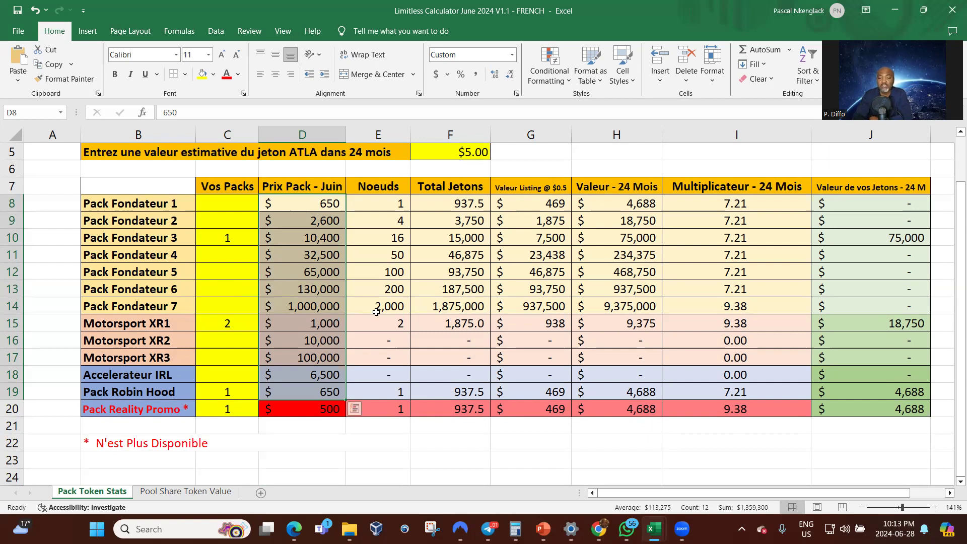
scroll(376, 312, right, 1)
scroll(376, 311, up, 2)
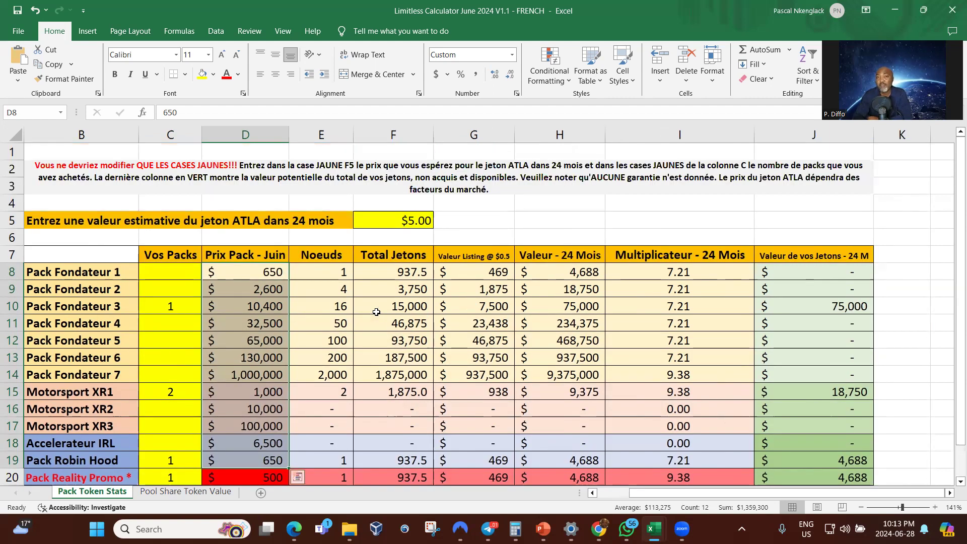